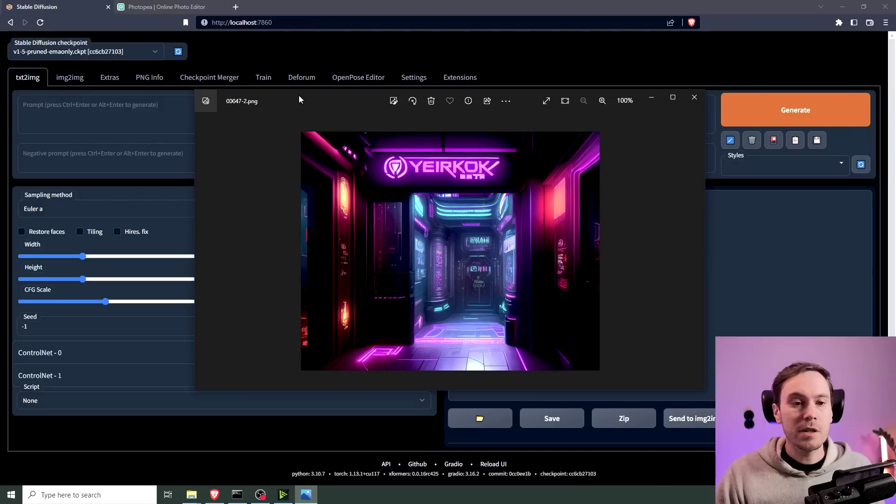
Load the corridor image into Photopea and type 'NEON SIGN' in a text box over the old sign.
left_click(169, 5)
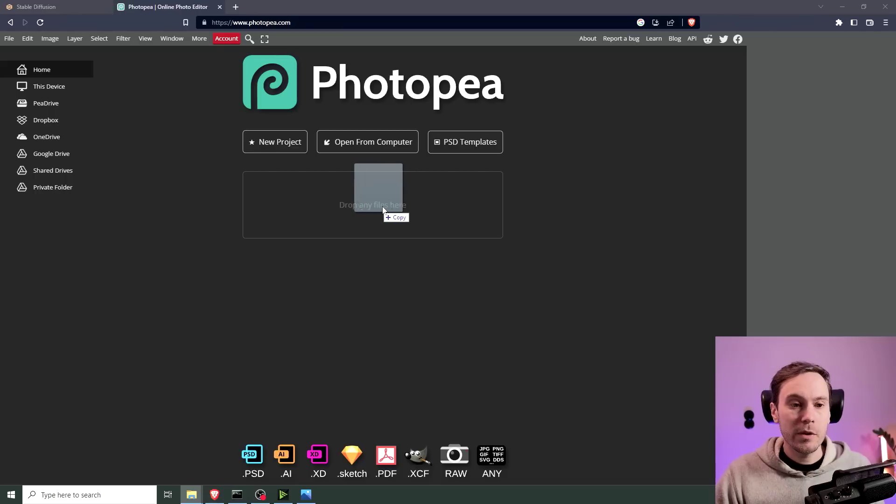
left_click_drag(389, 206, 390, 206)
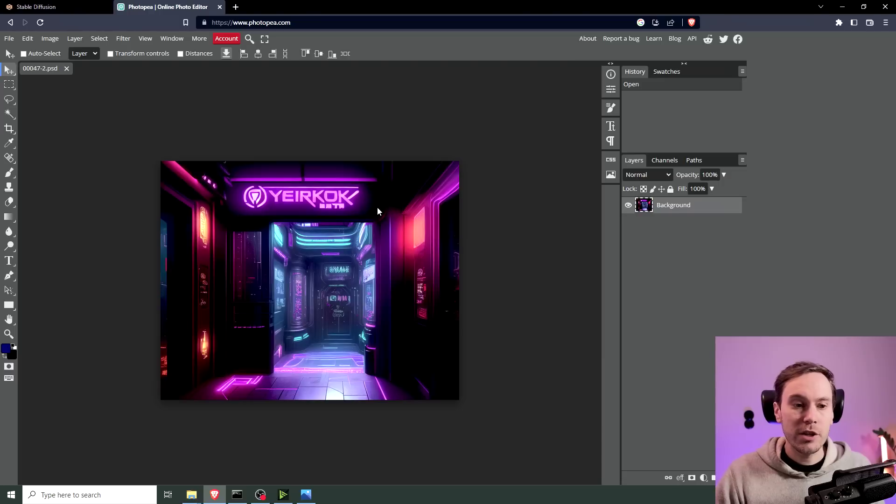
key("t")
left_click_drag(214, 173, 398, 221)
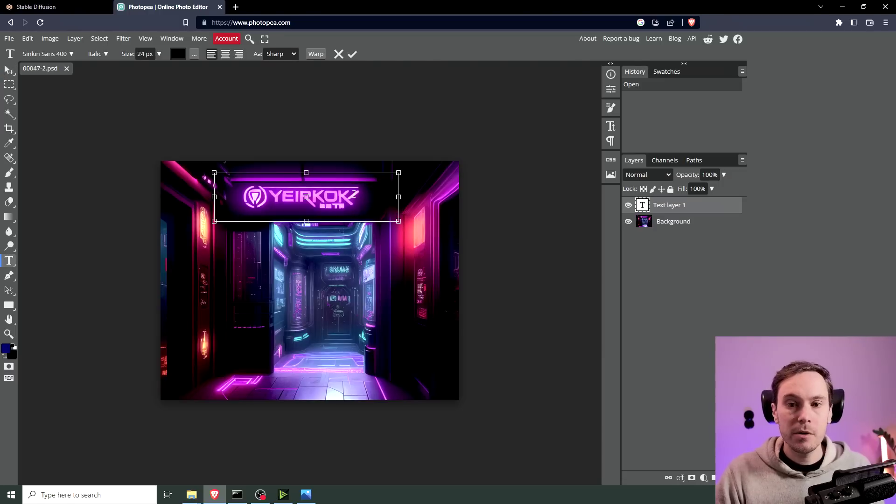
type("NEON SIGN")
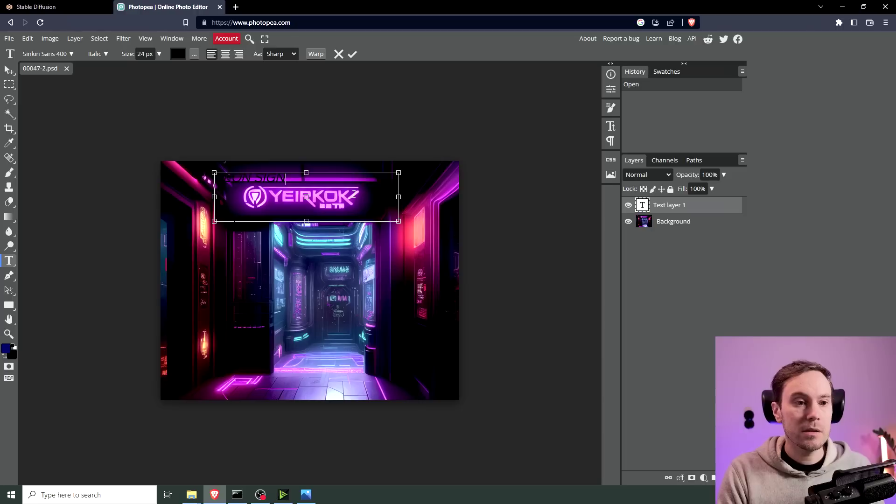
Set the NEON SIGN text to 55 px in the Acknowledgement Medium font.
key("ctrl+a")
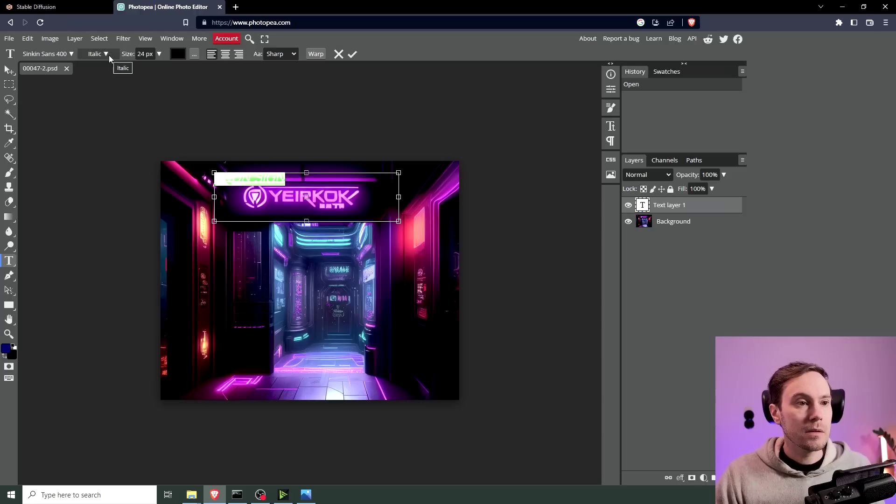
left_click(159, 54)
left_click_drag(144, 69, 148, 71)
left_click(71, 54)
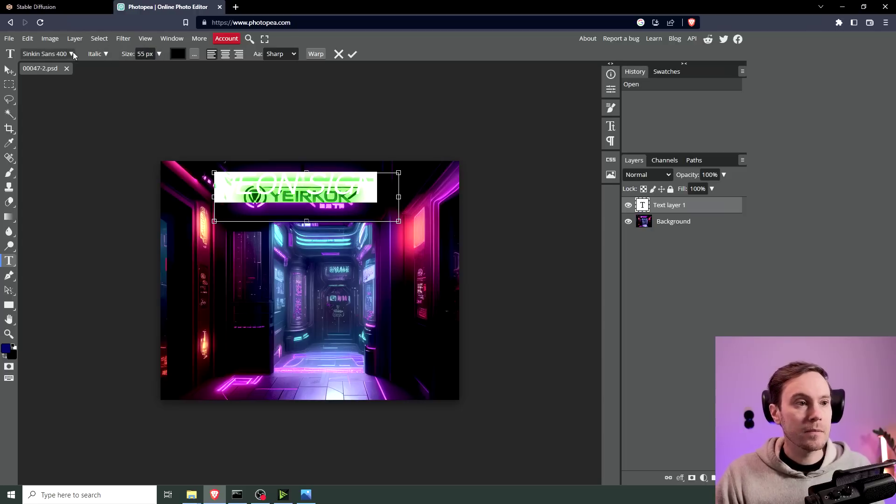
scroll(117, 206, "down", 1)
scroll(118, 206, "down", 1)
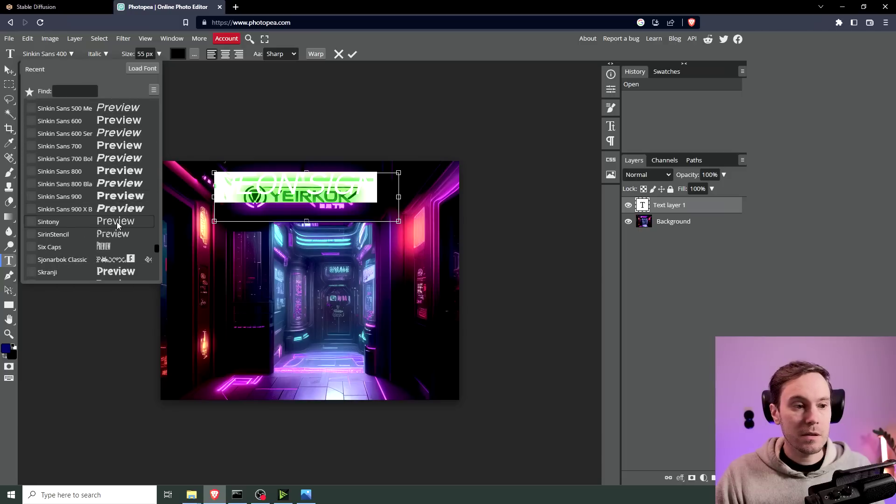
left_click_drag(156, 248, 152, 91)
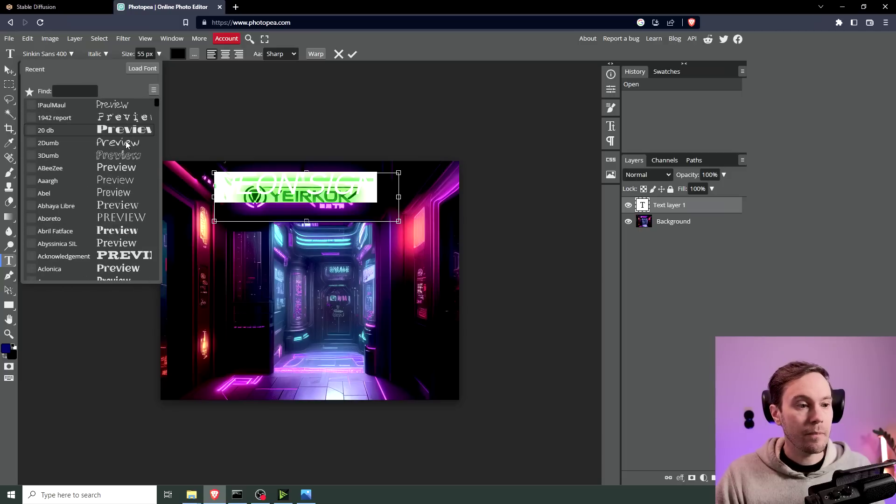
left_click(64, 256)
Widen the text box to fit the words and make the text white.
left_click_drag(400, 190, 440, 189)
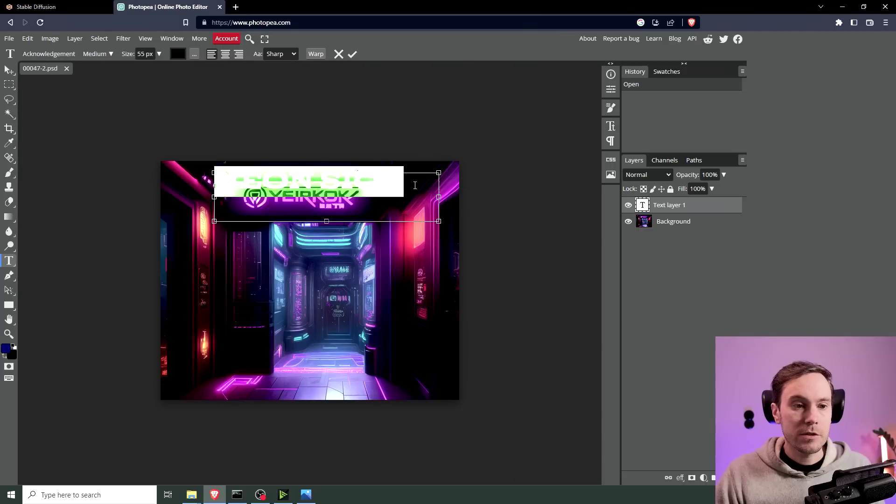
left_click(178, 55)
left_click_drag(149, 180, 76, 122)
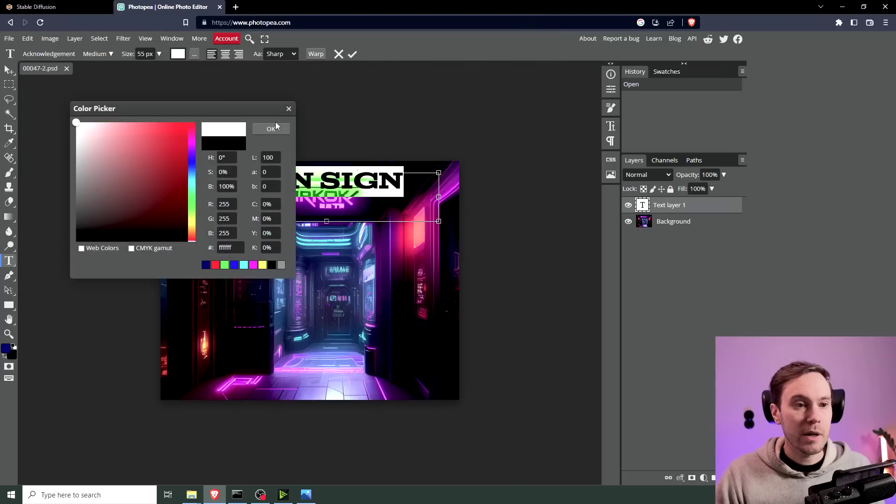
left_click(271, 129)
Free Transform the NEON SIGN text down to about 78% and shift it left over the sign.
left_click(9, 73)
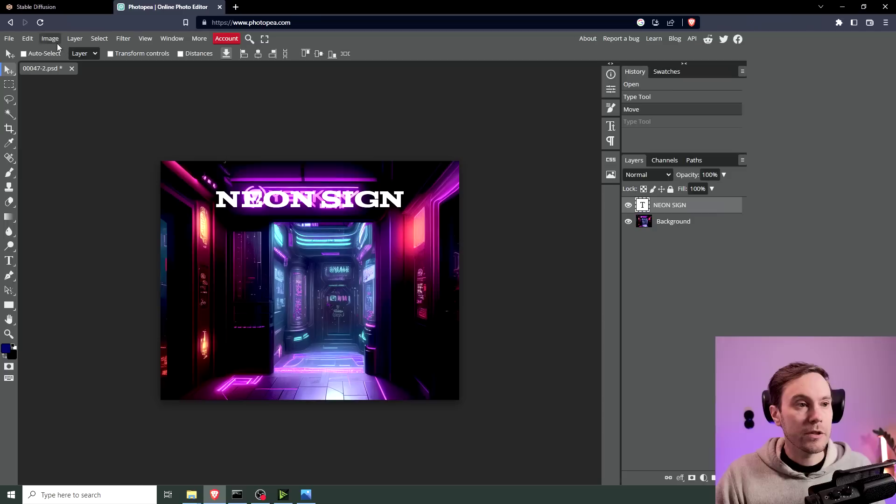
left_click(27, 39)
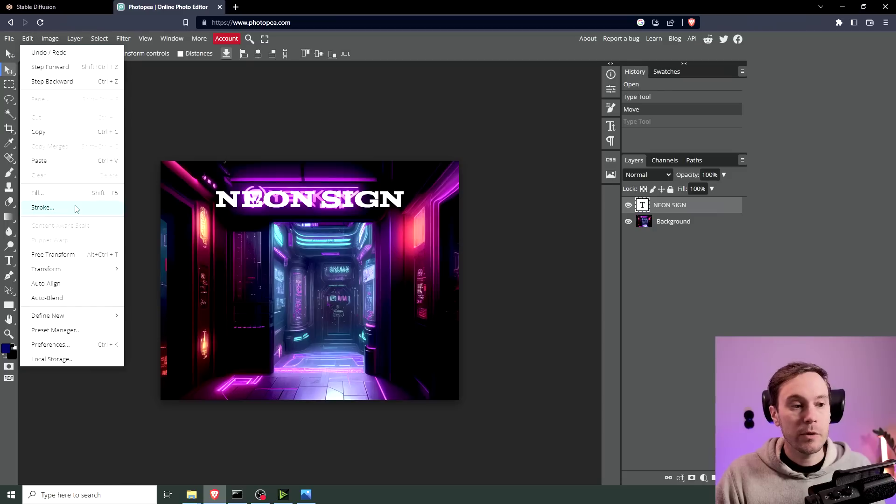
left_click(93, 257)
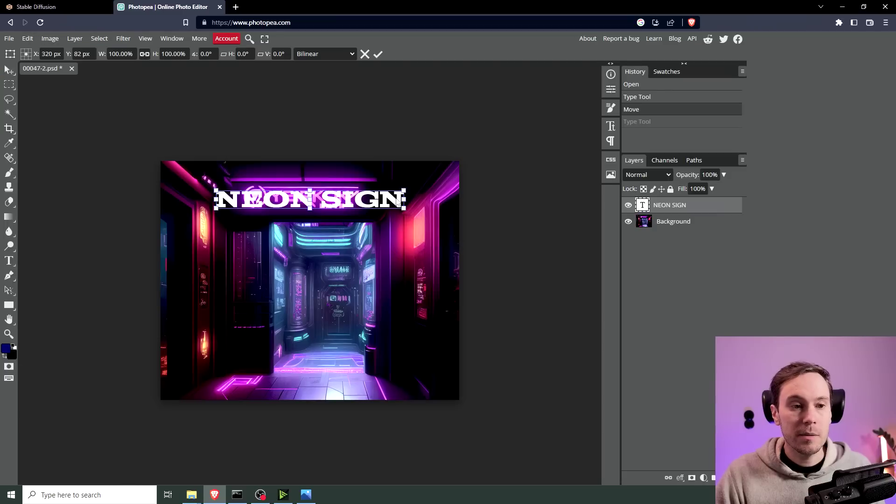
left_click_drag(406, 188, 350, 204)
key("Return")
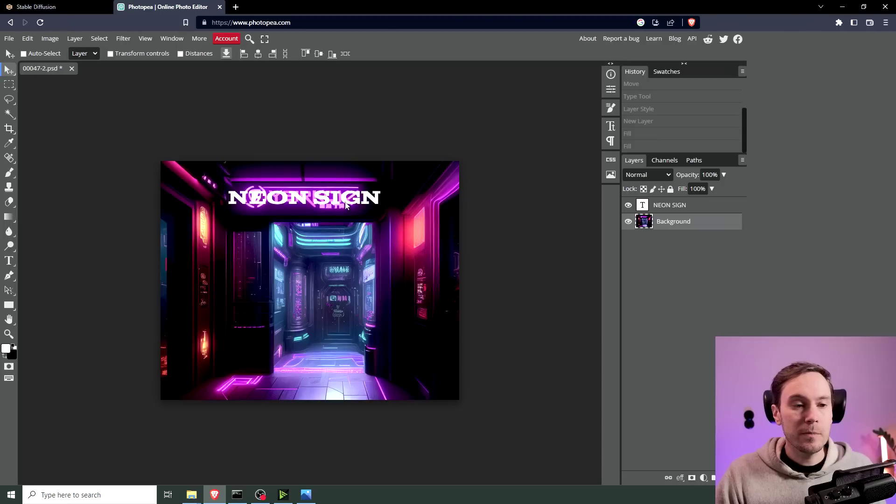
Check that the NEON SIGN text colour is still white, leaving it unchanged.
key("t")
left_click(368, 201)
left_click(178, 54)
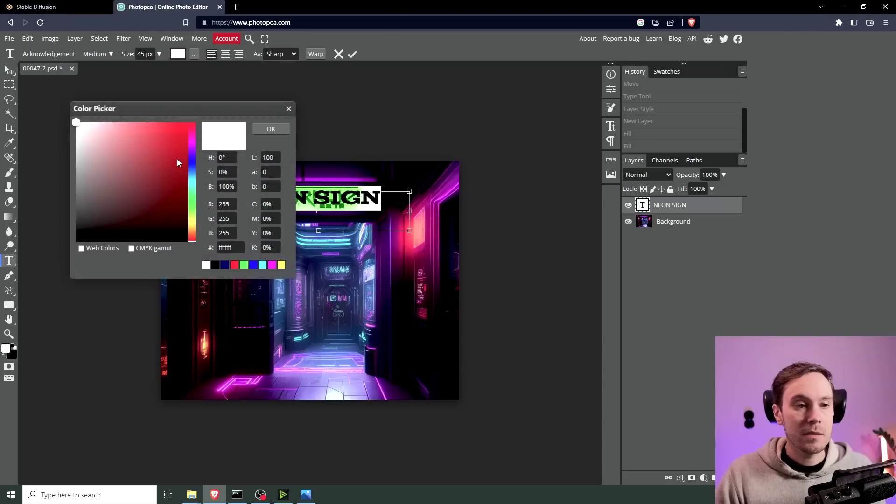
key("Return")
key("Escape")
key("v")
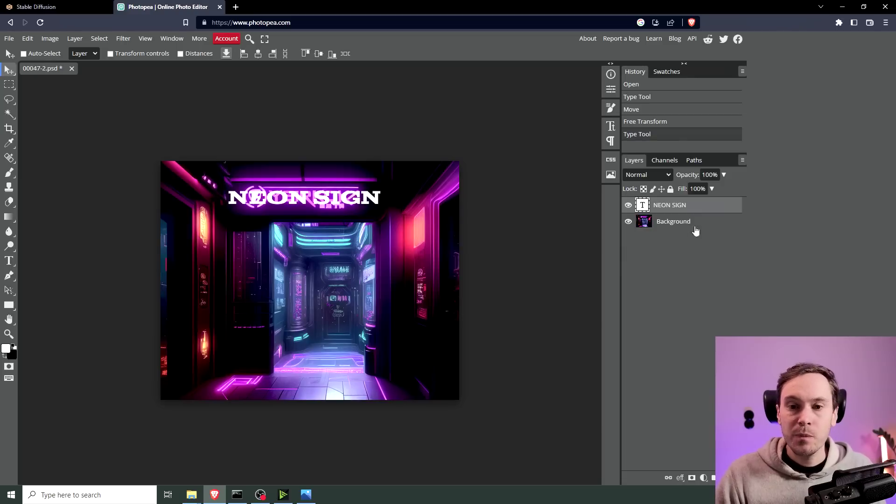
Enable a Color Overlay in the NEON SIGN layer's Blending Options.
right_click(660, 206)
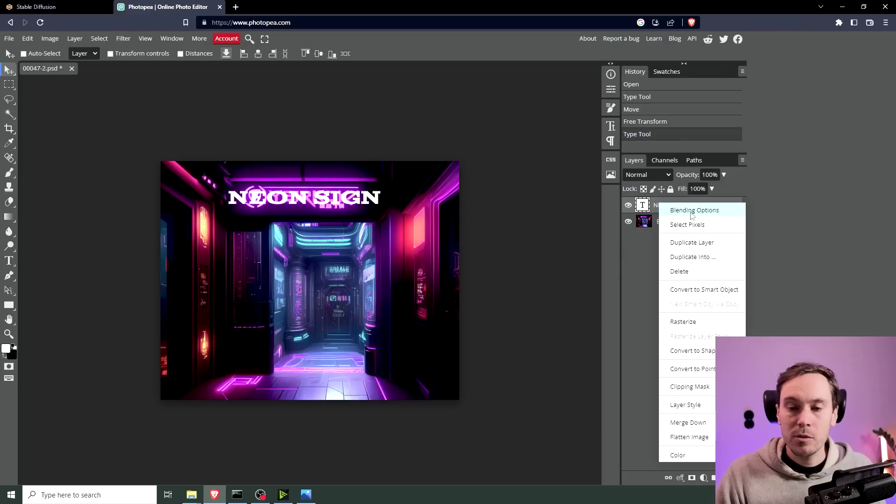
left_click(692, 211)
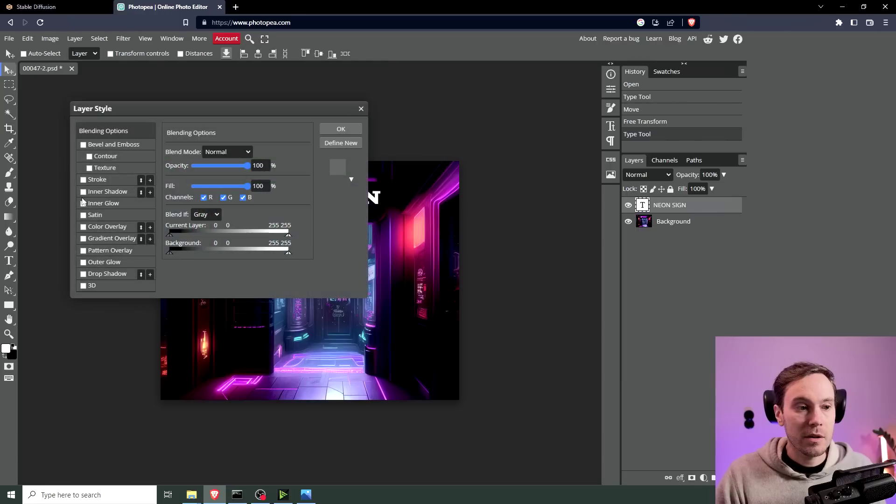
left_click(85, 227)
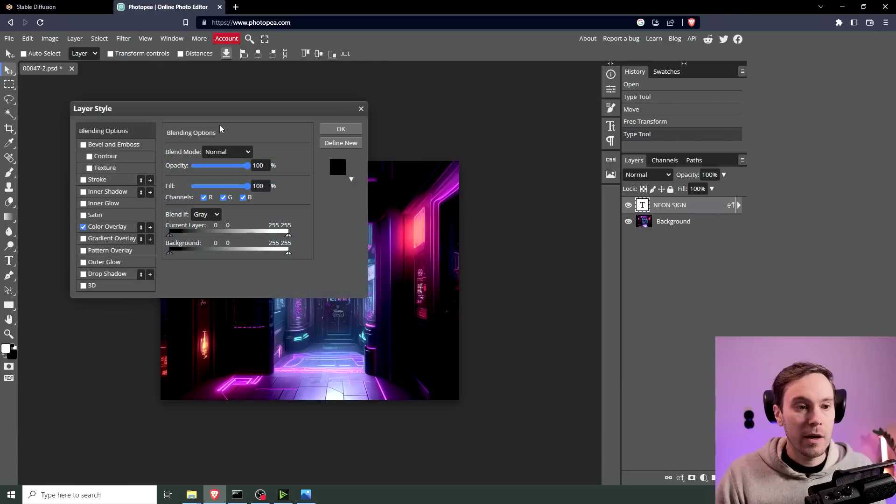
left_click_drag(231, 116, 640, 129)
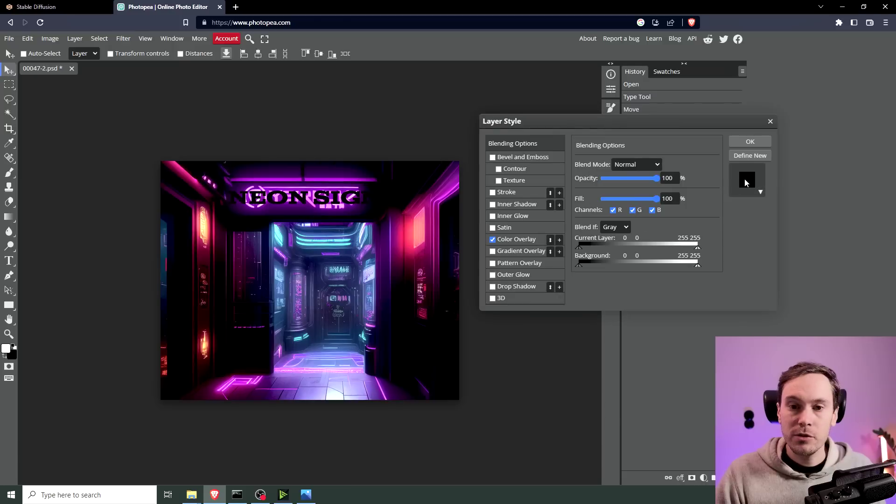
Set the overlay colour to white, apply the style, and add an empty Layer 1.
left_click(516, 239)
left_click(693, 177)
left_click(165, 145)
mouse_move(169, 141)
left_mouse_down()
mouse_move(150, 240)
mouse_move(116, 168)
mouse_move(46, 102)
left_mouse_up()
left_click(270, 129)
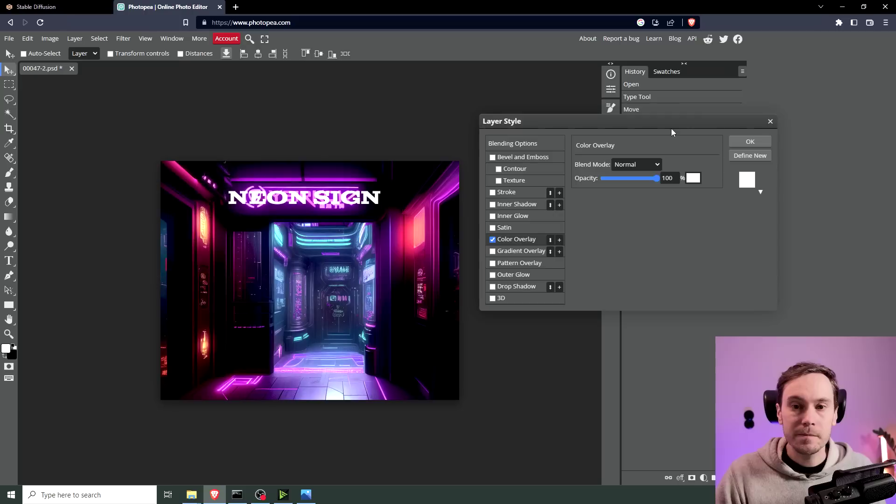
left_click(756, 143)
left_click(727, 477)
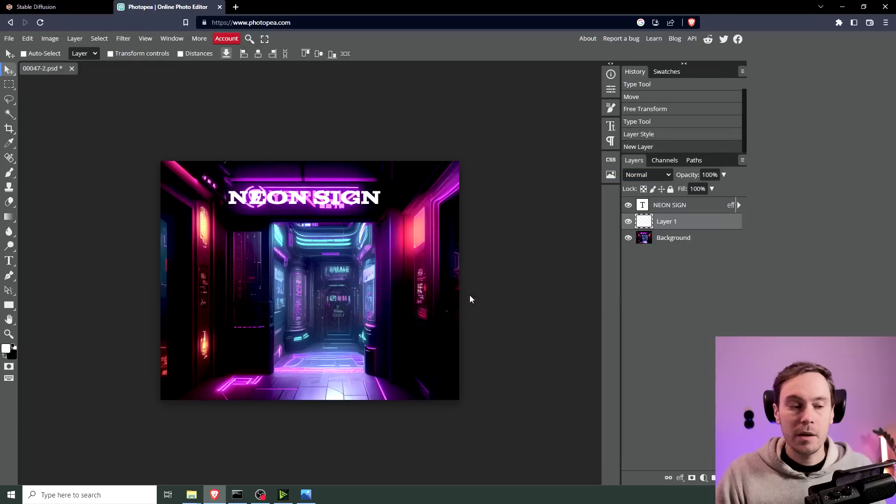
Fill Layer 1 with solid black behind the white NEON SIGN text.
left_click(13, 357)
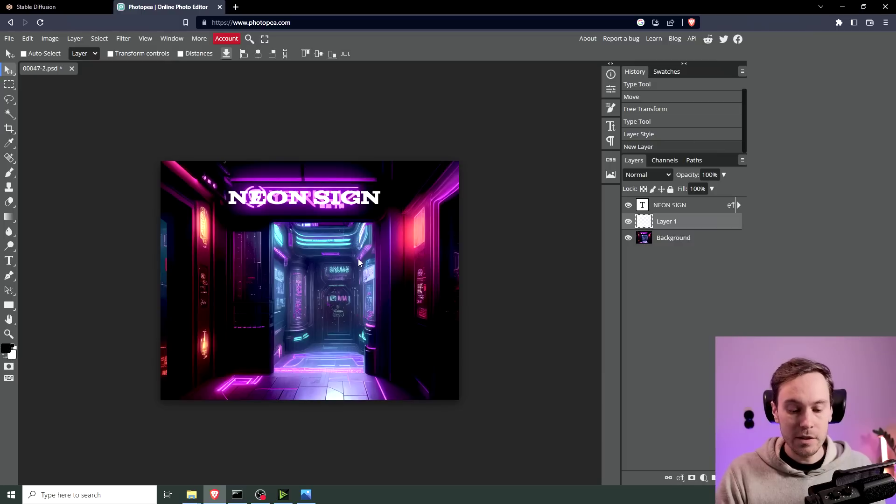
key("alt+BackSpace")
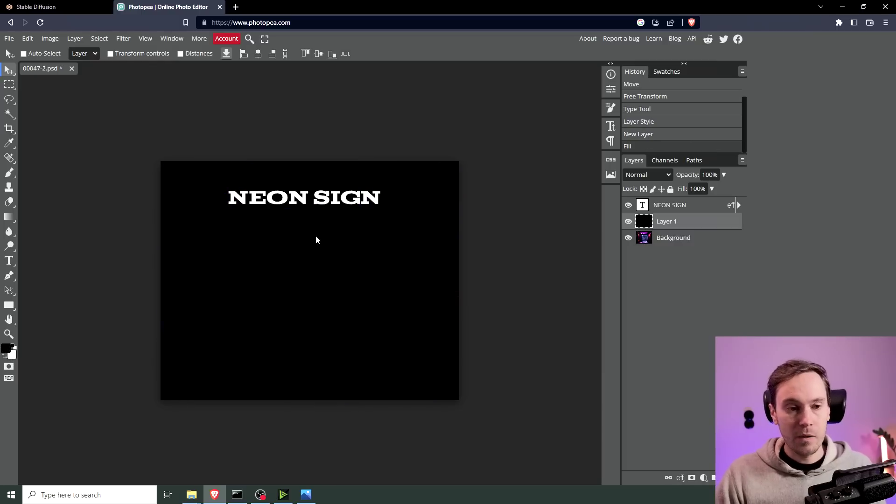
key("ctrl+z")
left_click(26, 39)
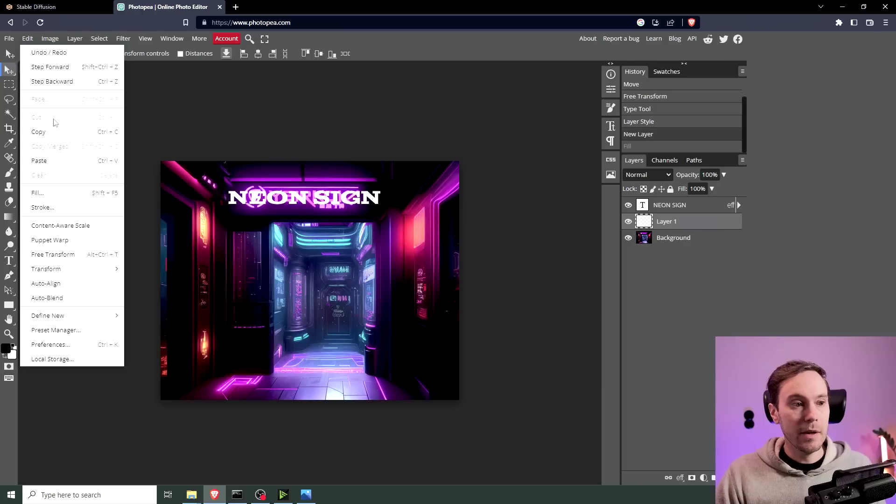
left_click(87, 193)
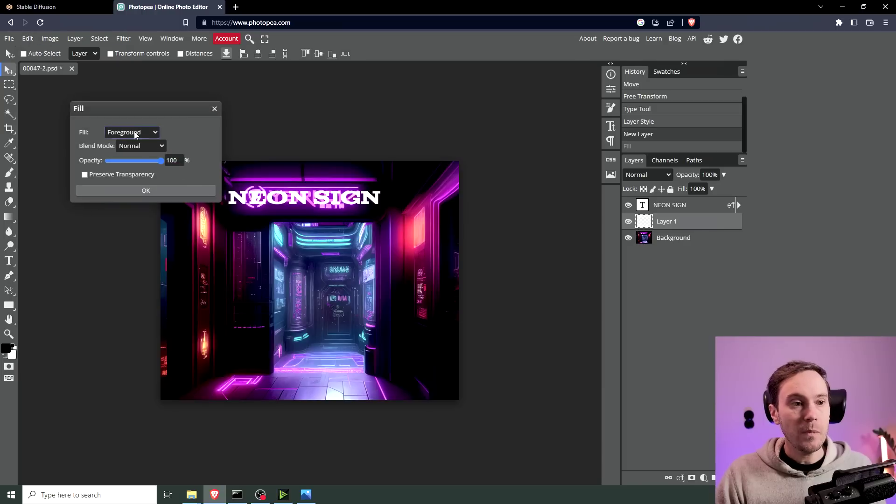
left_click(161, 190)
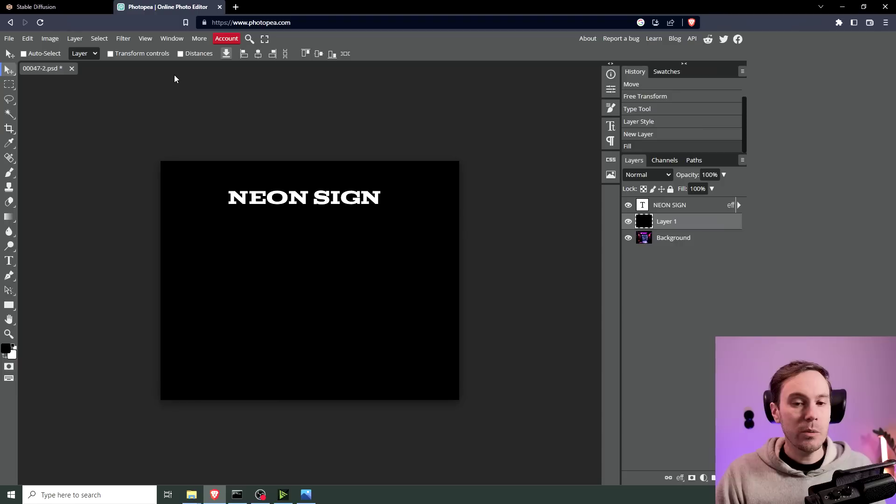
Export the image as 00047-2.jpg and return to the Stable Diffusion web UI.
left_click(9, 39)
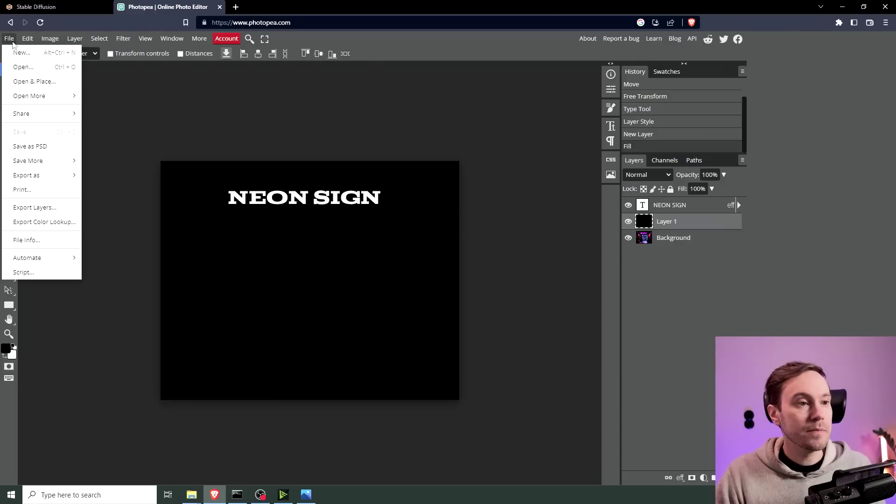
mouse_move(49, 177)
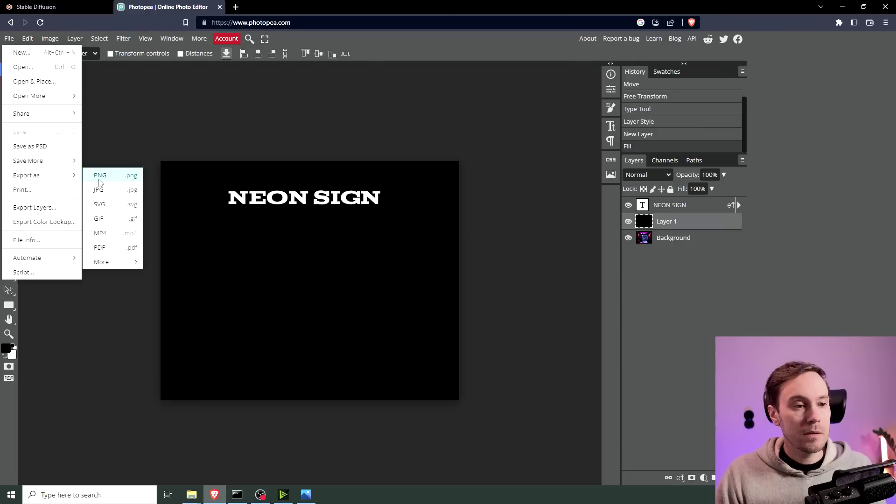
left_click(107, 190)
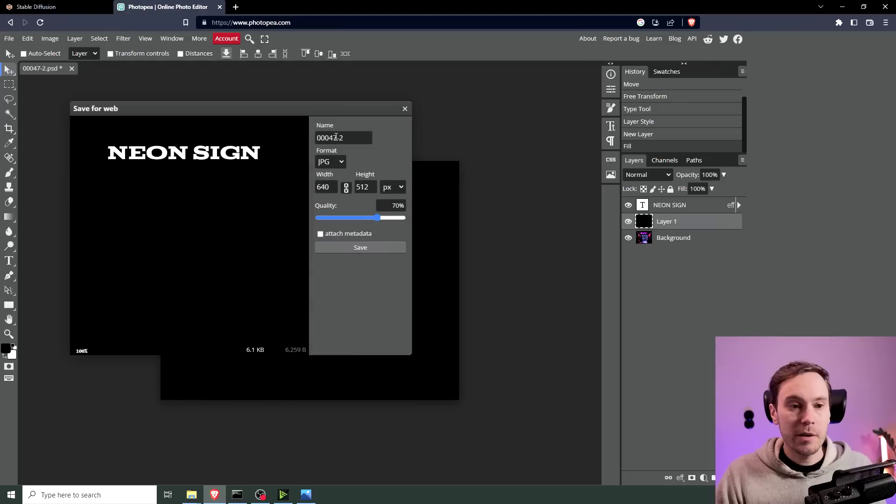
left_click(373, 247)
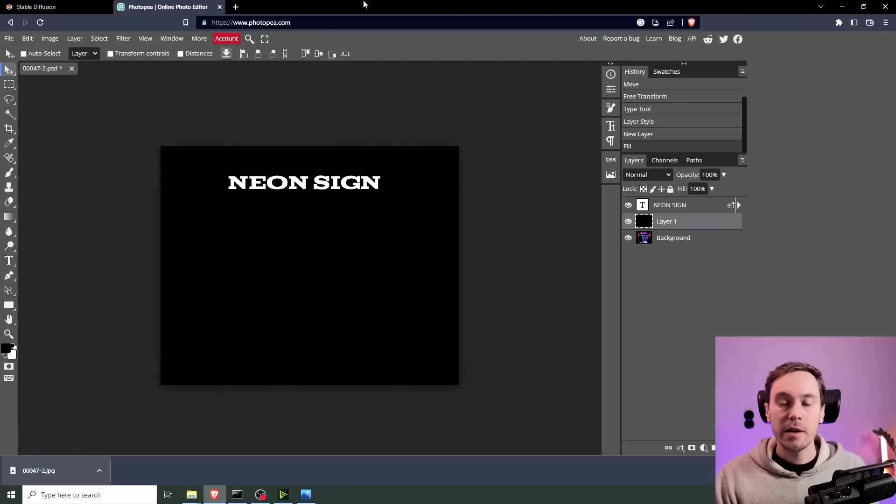
left_click(70, 8)
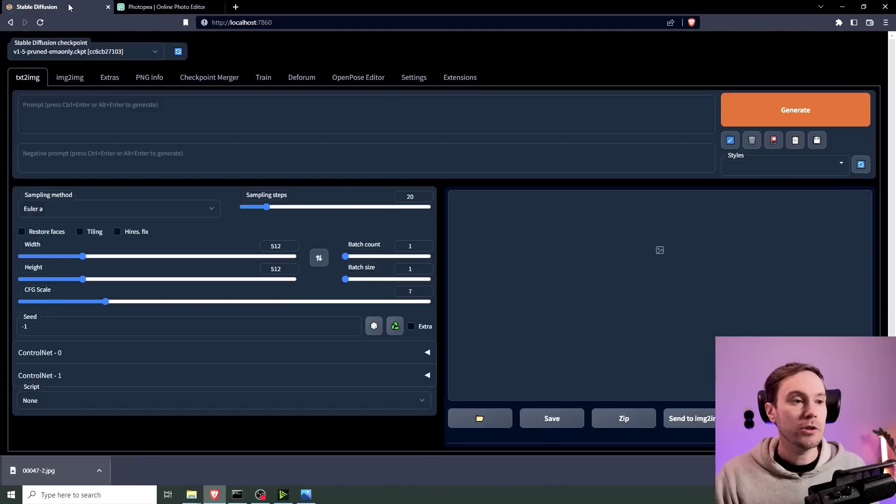
Load the cyberpunk corridor image into img2img Inpaint from File Explorer.
left_click(70, 78)
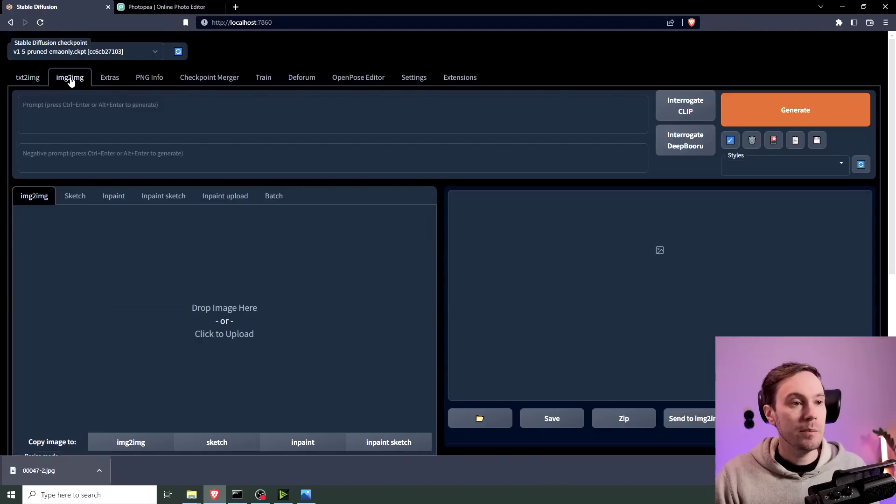
left_click(103, 201)
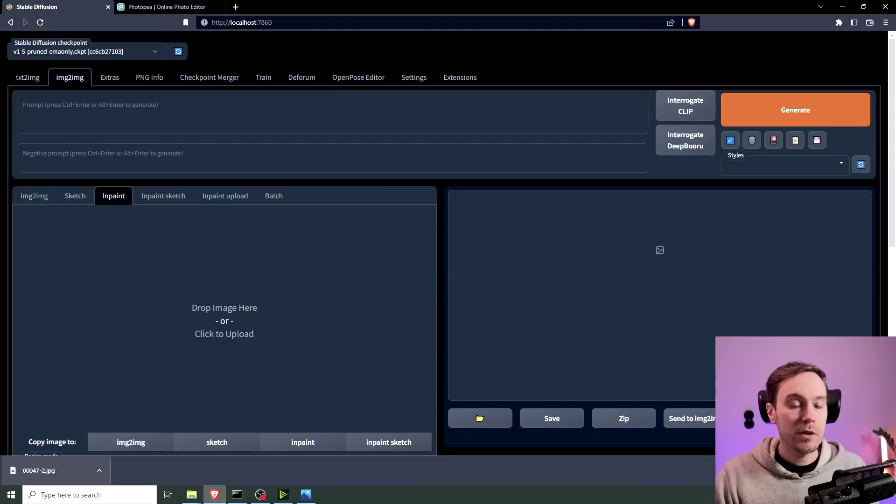
key("super+e")
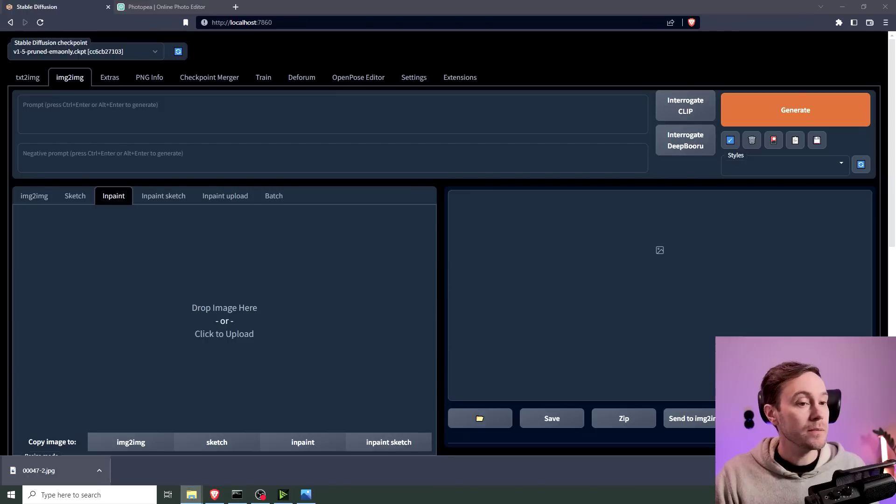
left_click_drag(95, 209, 247, 298)
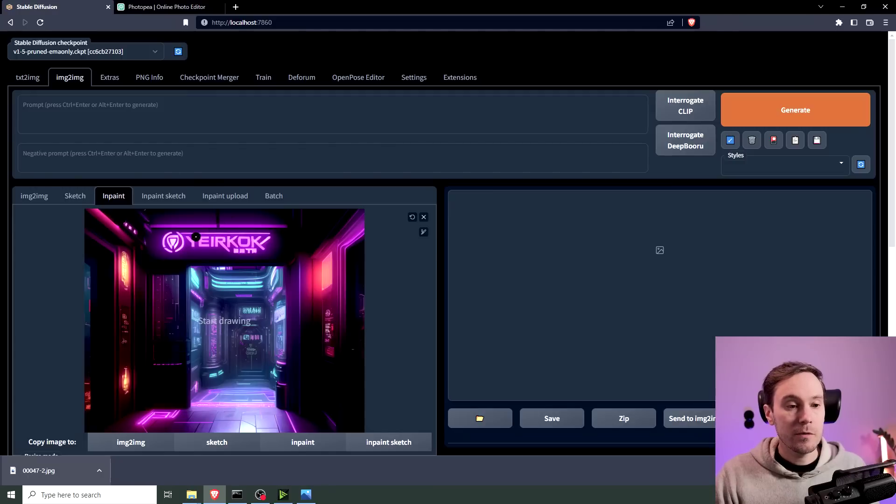
Expand the ControlNet - 0 panel below the inpaint canvas.
scroll(255, 280, "down", 2)
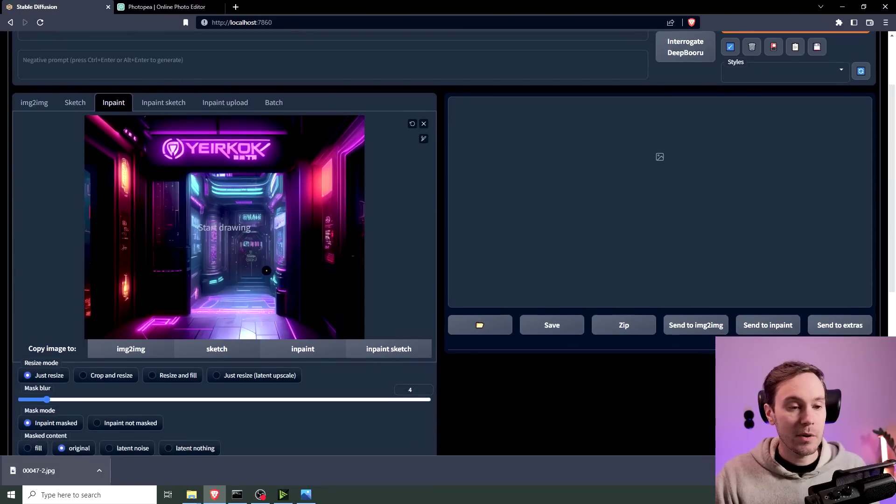
scroll(231, 210, "down", 7)
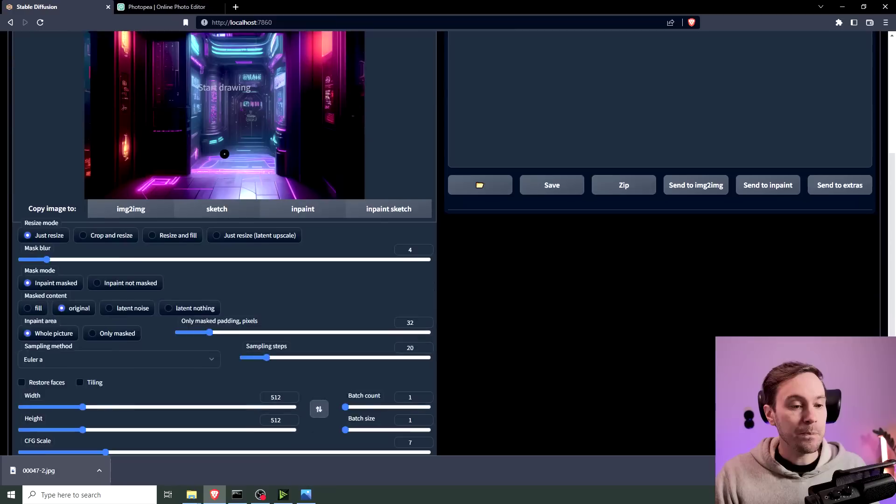
left_click(66, 351)
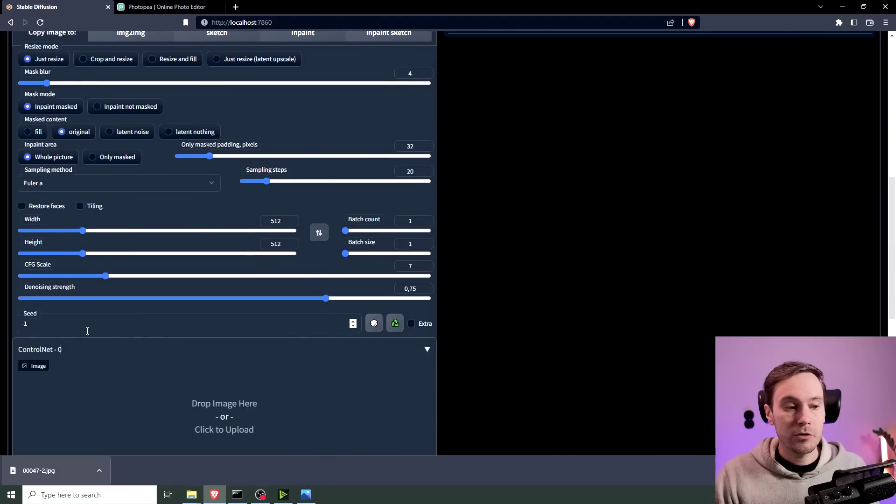
scroll(92, 326, "down", 2)
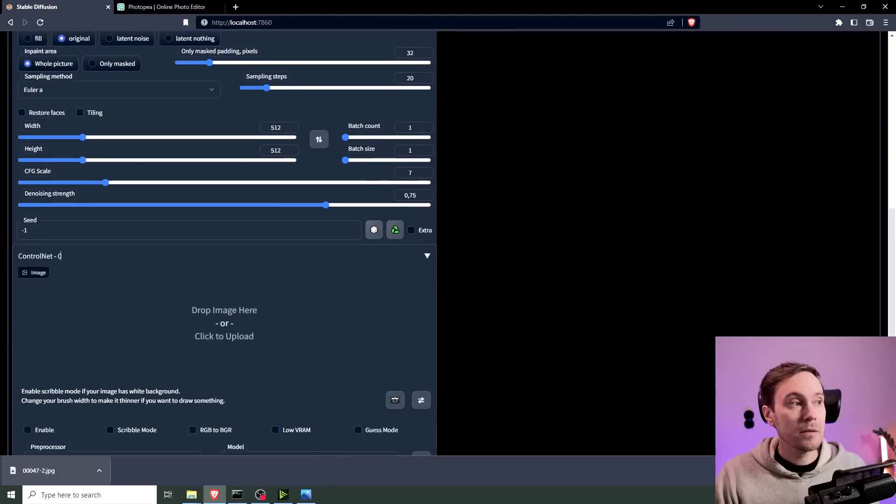
Load 00047-2.jpg into ControlNet 0 with control_sd15_depth, guidance strength 0.75, weight 1.1.
left_click_drag(39, 471, 248, 315)
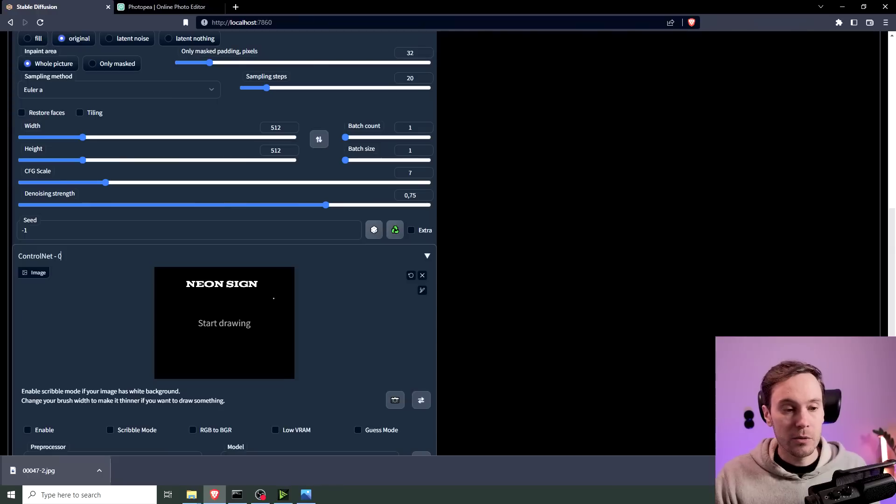
scroll(282, 284, "down", 2)
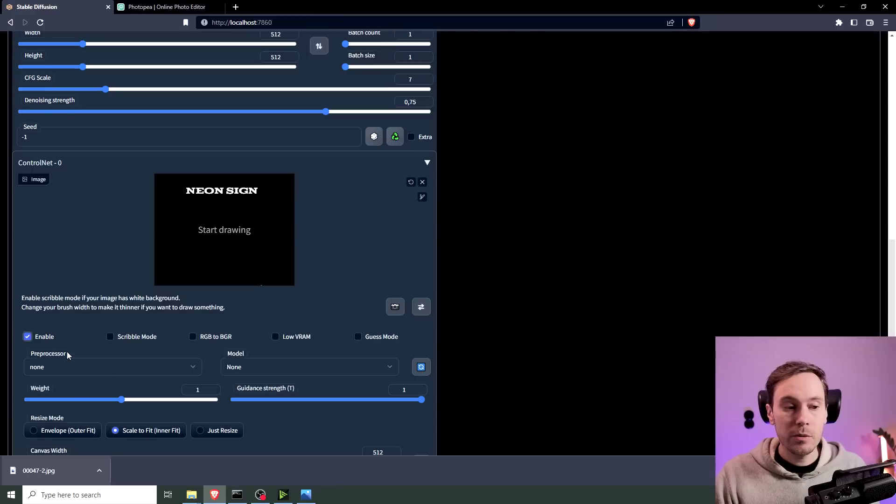
left_click(273, 367)
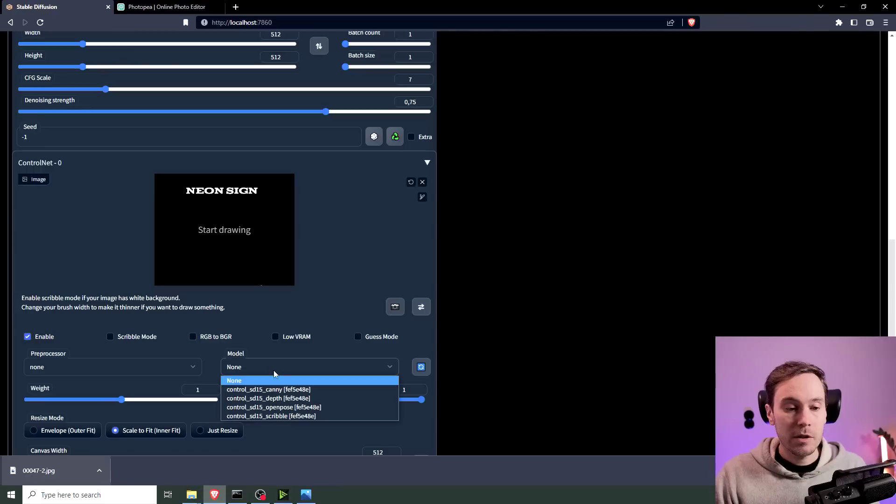
left_click(285, 398)
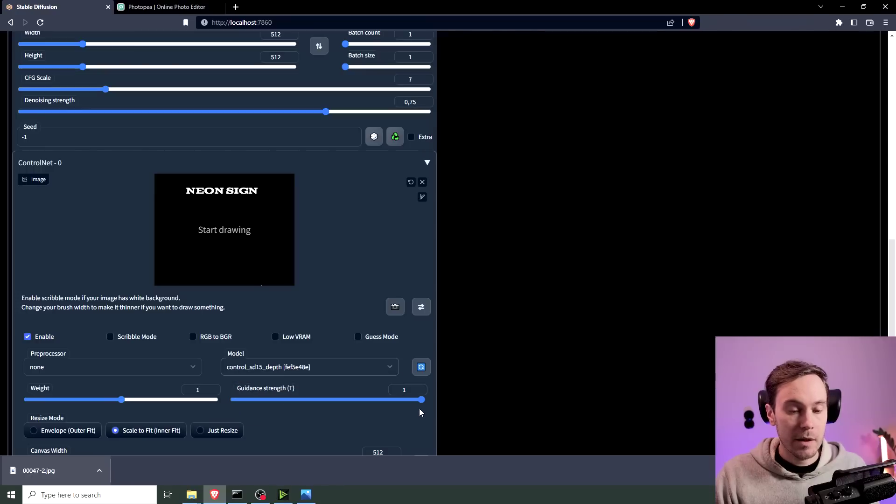
left_click_drag(422, 399, 374, 400)
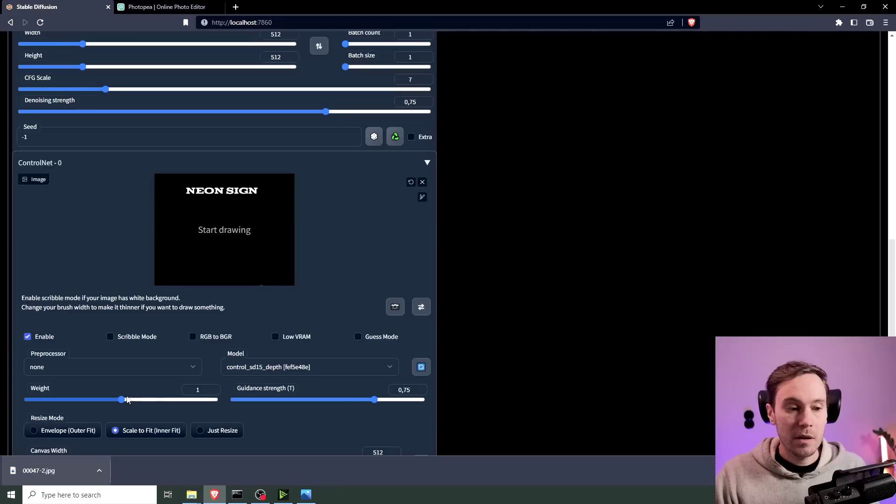
left_click_drag(121, 403, 131, 404)
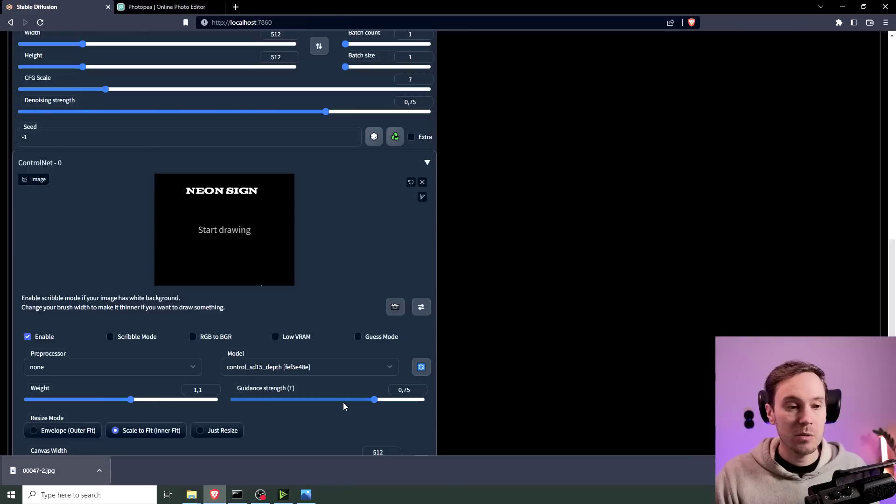
Paint the inpaint mask across the whole garbled YEIRKOK sign text.
scroll(345, 327, "up", 10)
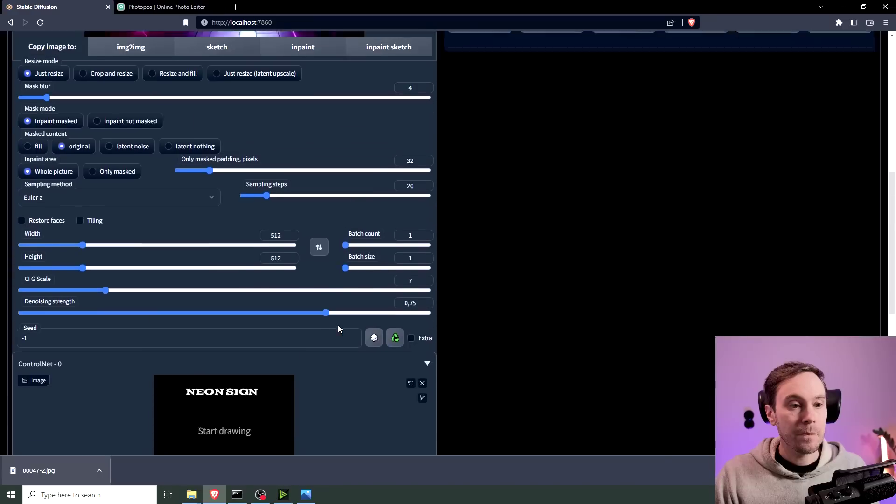
scroll(329, 307, "up", 2)
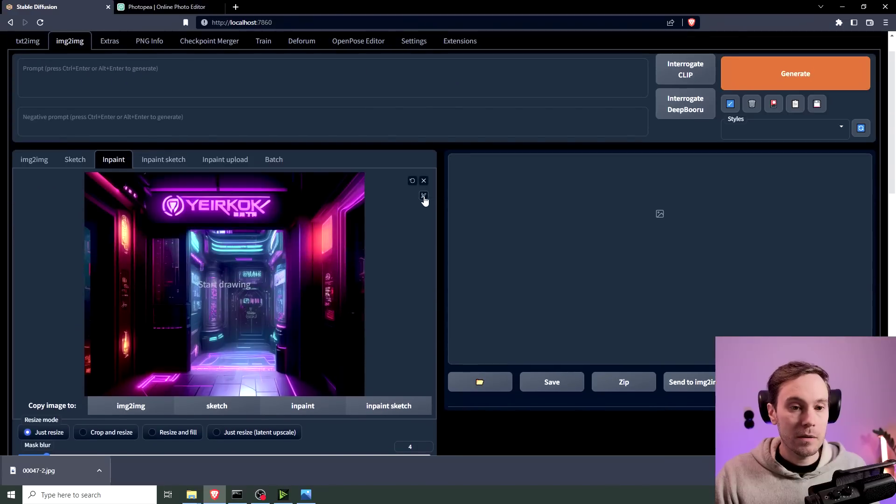
mouse_move(423, 195)
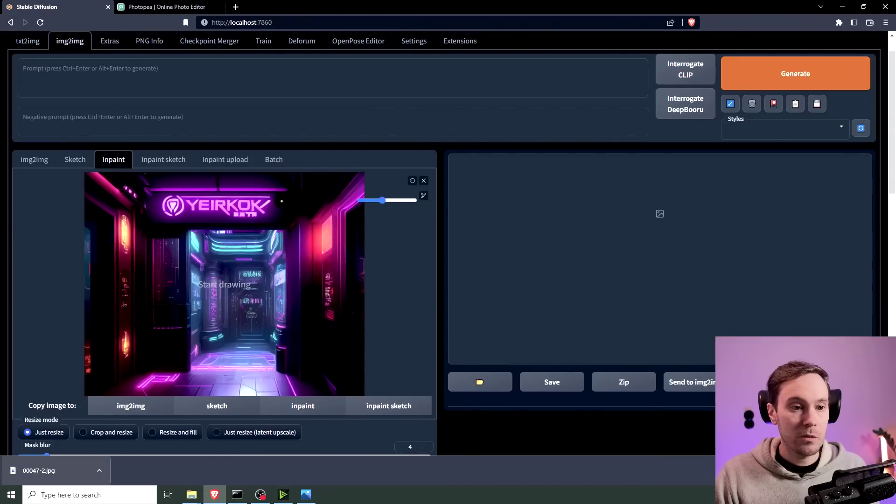
left_click_drag(282, 198, 153, 201)
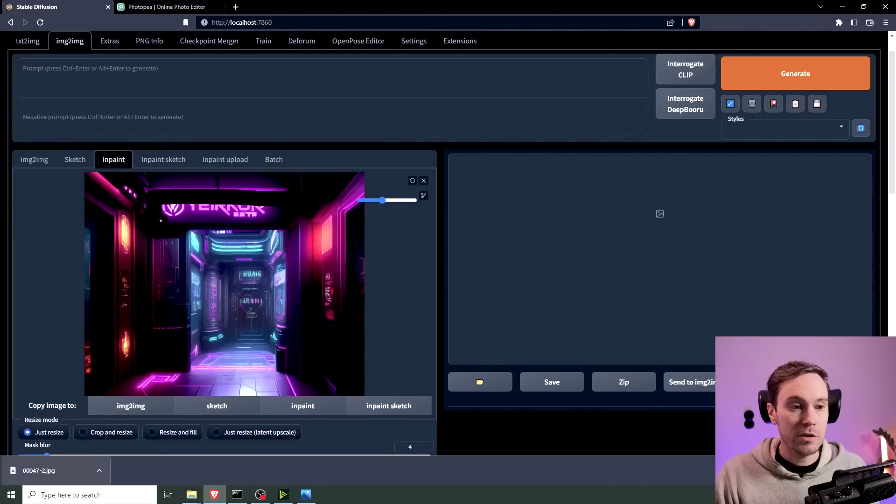
mouse_move(168, 221)
left_mouse_down()
mouse_move(275, 217)
mouse_move(278, 208)
mouse_move(179, 202)
mouse_move(250, 210)
left_mouse_up()
Enter the prompt 'neon sign, text' and restrict inpainting to Only masked.
left_click(102, 93)
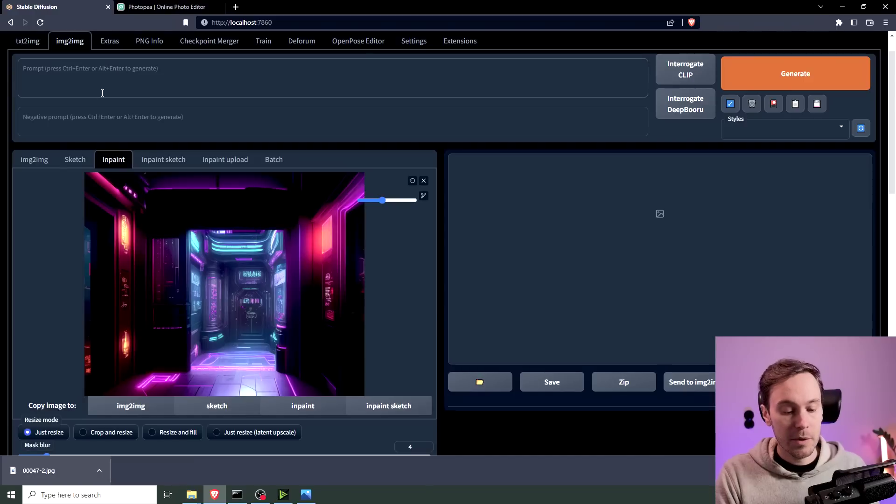
type("neon sign, te")
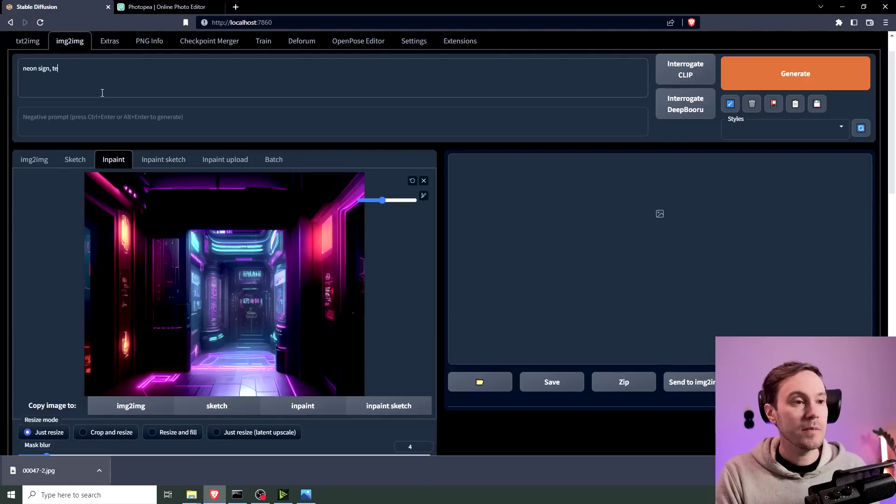
type("xt")
scroll(218, 124, "down", 5)
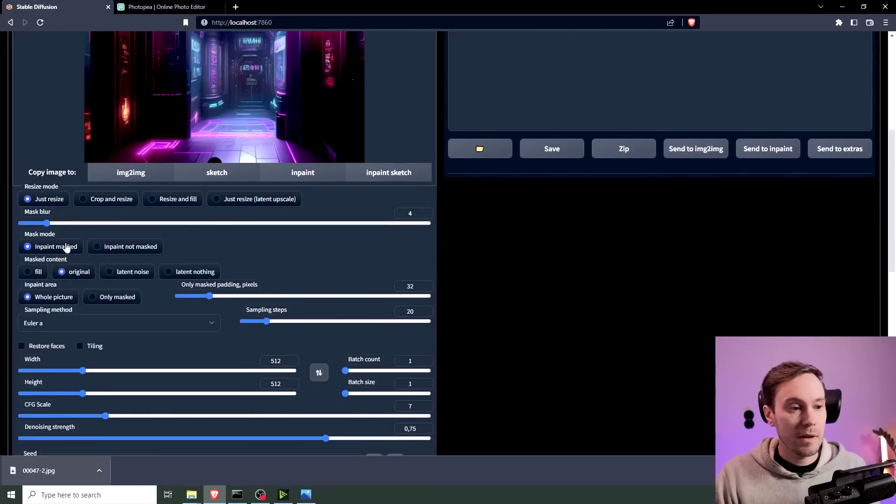
left_click(93, 297)
Set the inpaint resolution to width 1280 and height 1024.
scroll(214, 150, "up", 2)
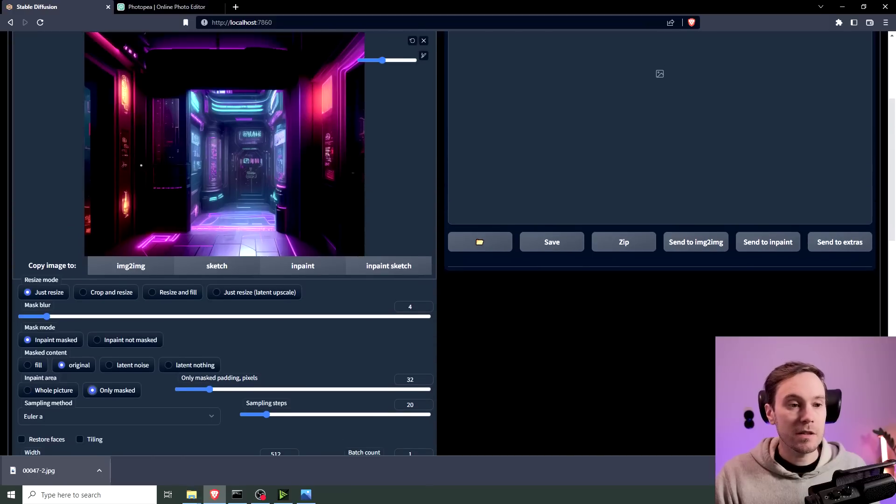
scroll(280, 355, "down", 2)
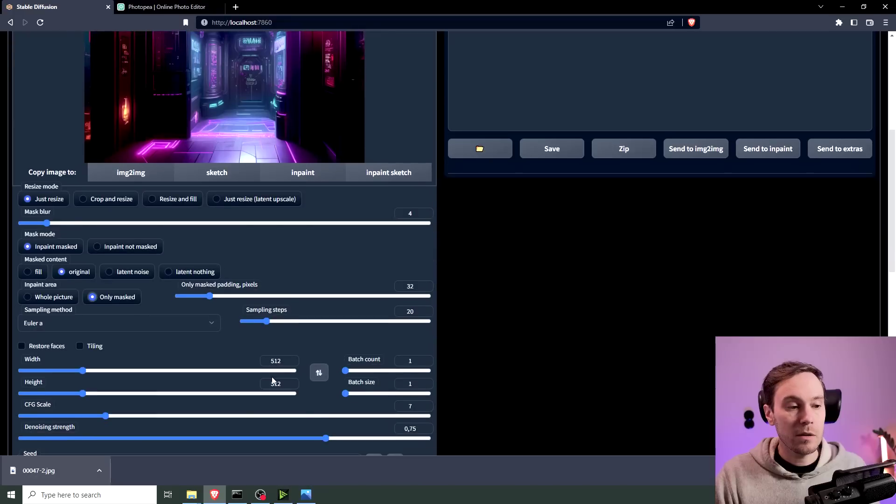
double_click(280, 360)
type("640")
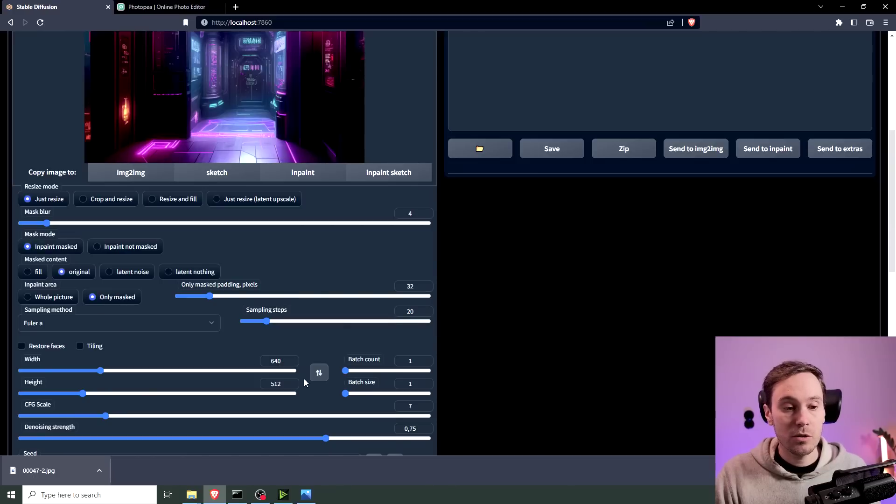
double_click(275, 361)
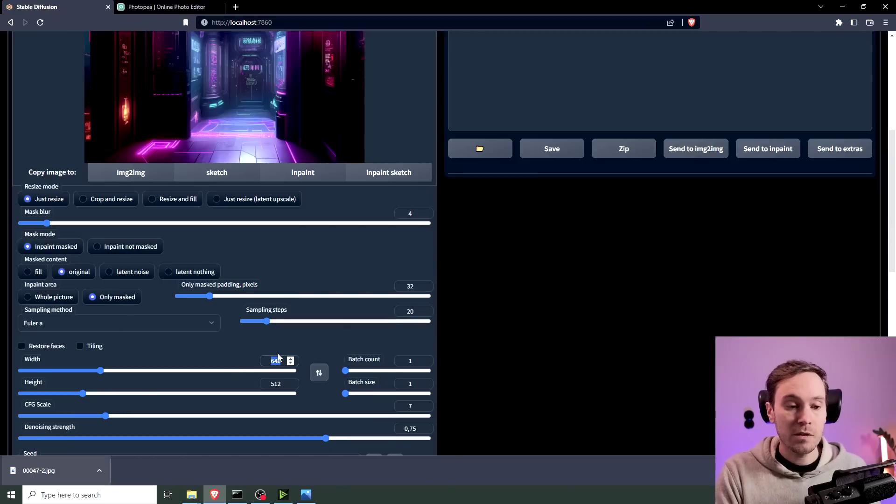
type("1280")
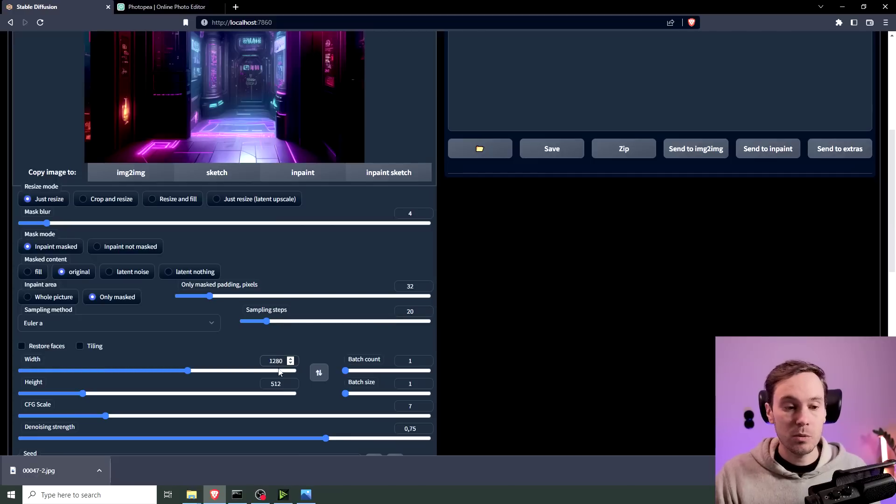
double_click(276, 383)
type("1024")
Set denoising 0.9, 25 sampling steps and batch count 2, then generate.
scroll(434, 350, "down", 1)
left_click_drag(327, 392, 386, 395)
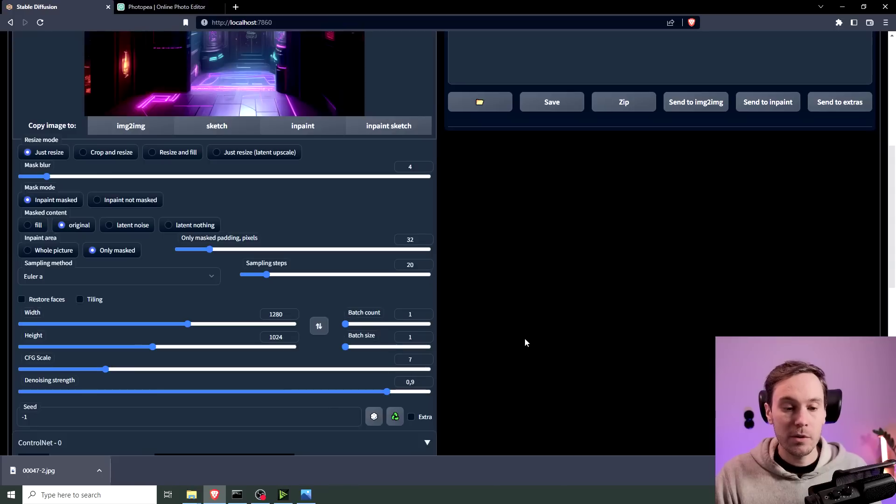
scroll(525, 339, "up", 2)
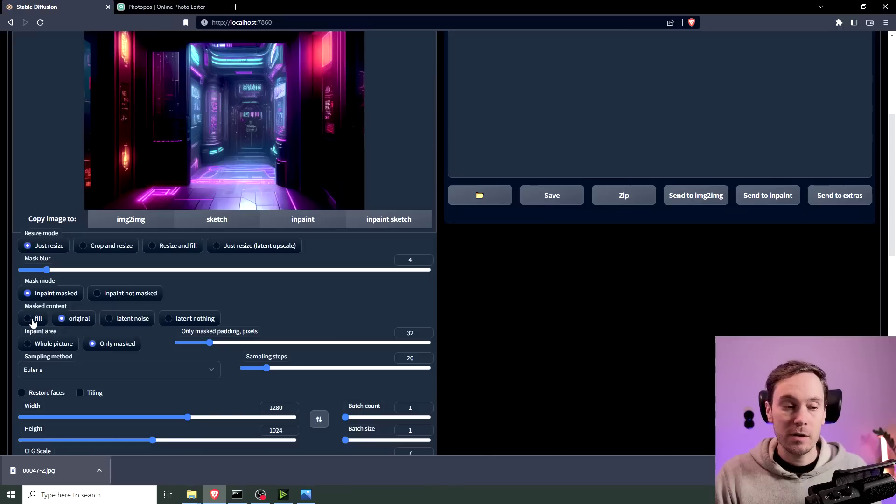
scroll(274, 280, "down", 2)
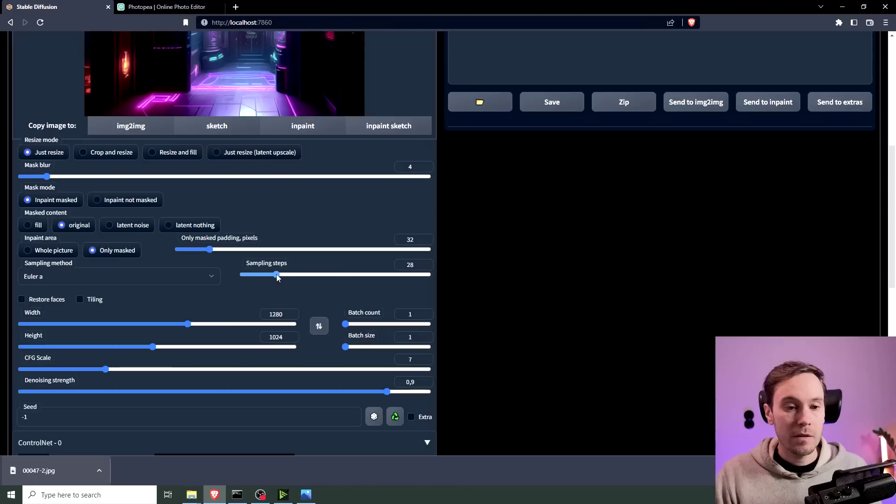
left_click_drag(266, 274, 274, 275)
left_click(273, 274)
left_click(347, 324)
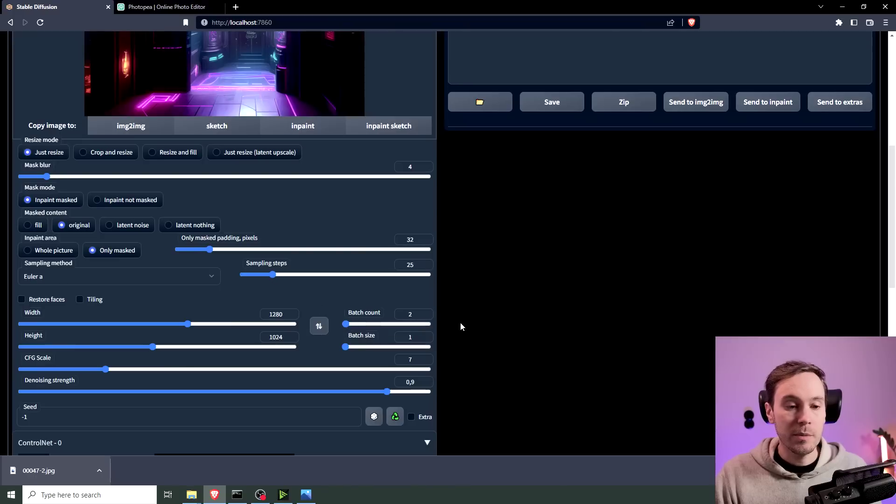
scroll(541, 333, "down", 2)
scroll(514, 329, "up", 9)
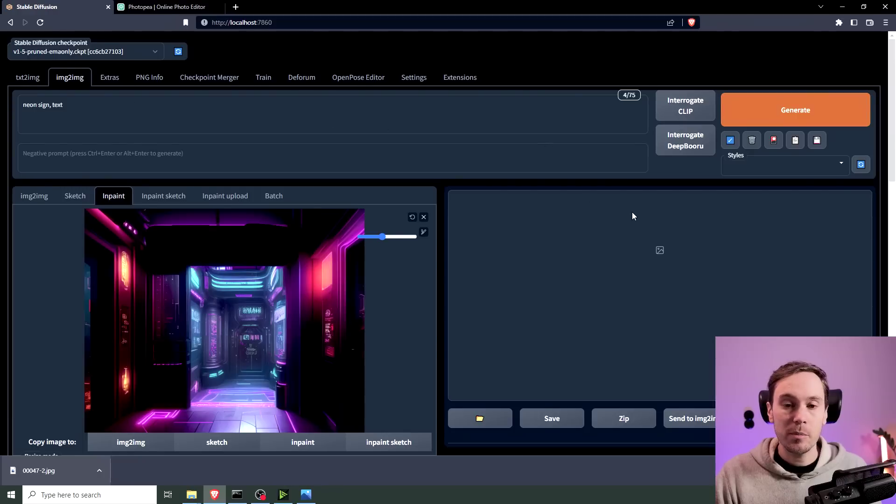
scroll(617, 210, "down", 3)
scroll(664, 195, "up", 1)
left_click(783, 75)
Open the second inpainted result enlarged to inspect the NEON SIGN lettering.
scroll(628, 214, "down", 2)
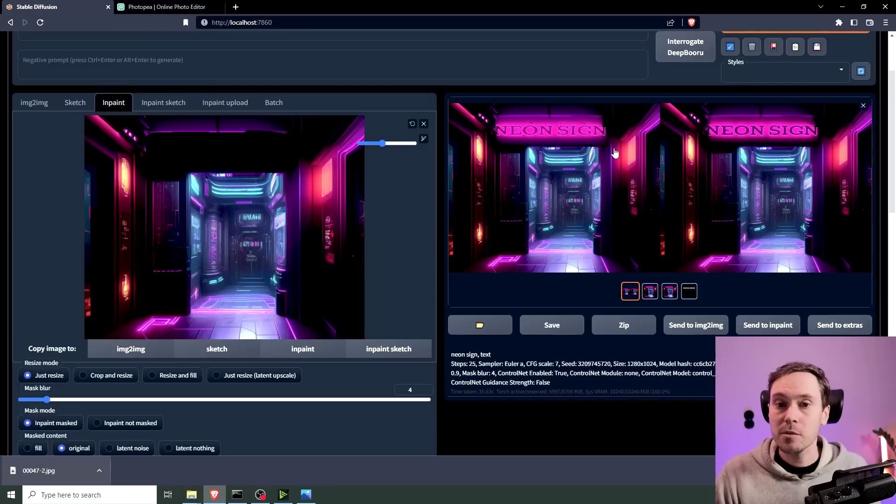
left_click(650, 291)
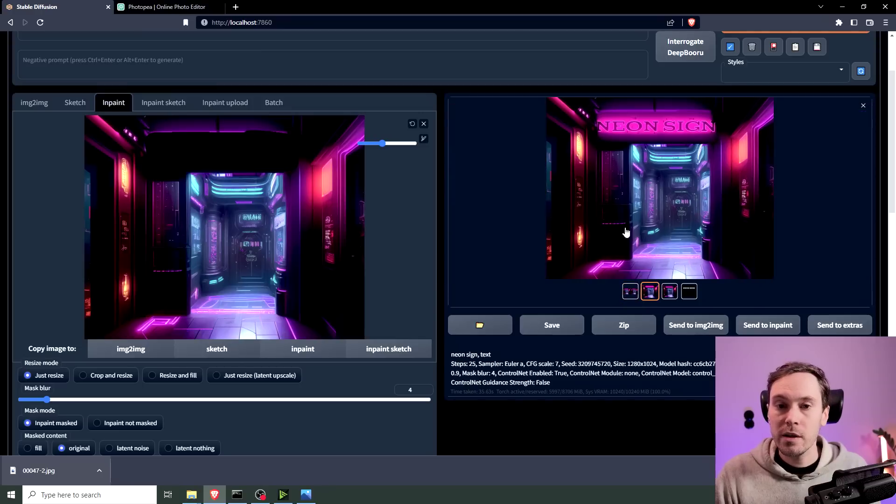
left_click(651, 128)
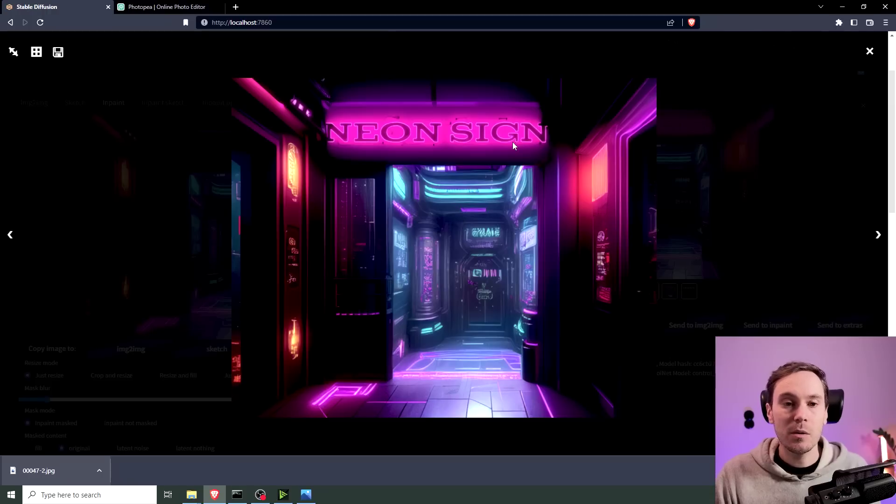
scroll(512, 145, "up", 2)
left_click(570, 210)
scroll(453, 278, "down", 8)
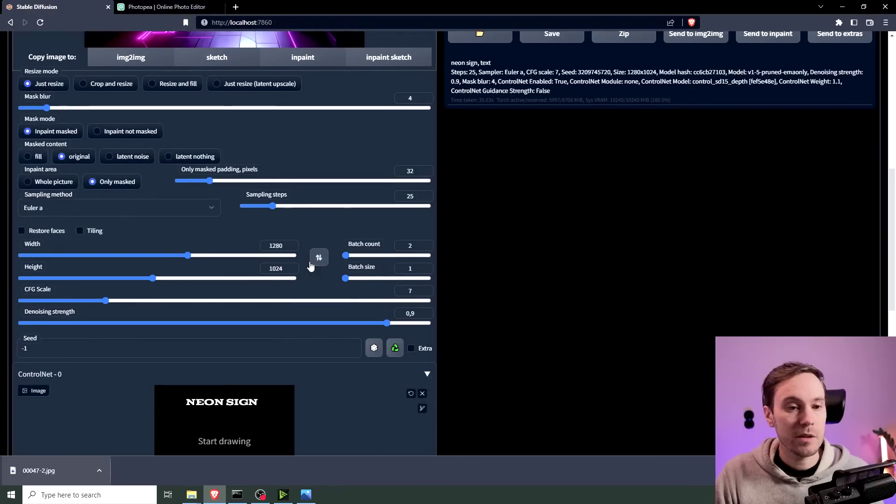
left_click(396, 351)
scroll(542, 294, "up", 3)
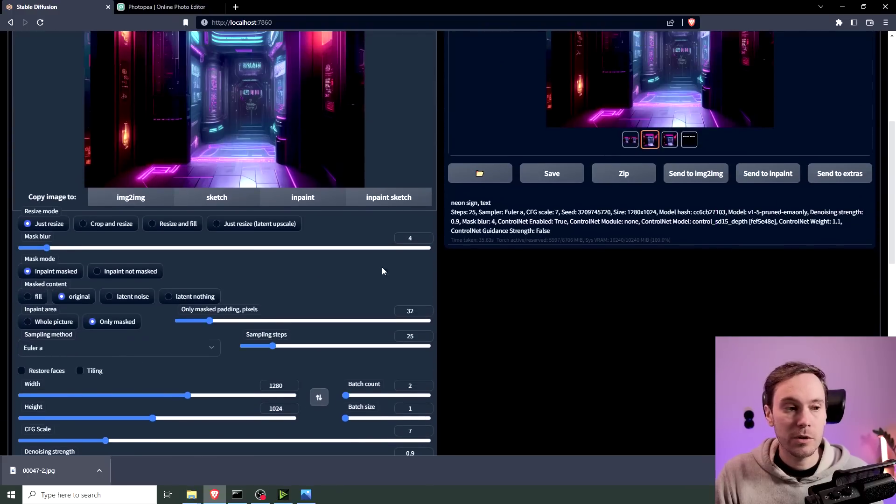
left_click(26, 298)
scroll(639, 252, "up", 4)
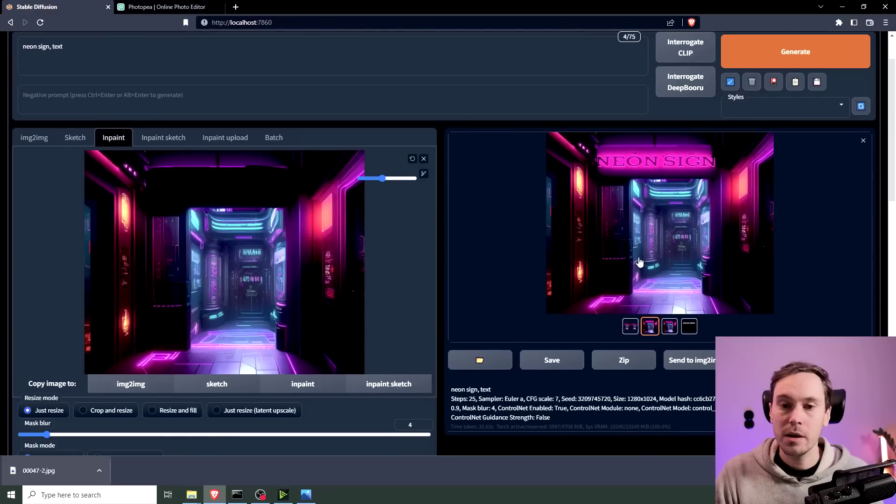
left_click(747, 57)
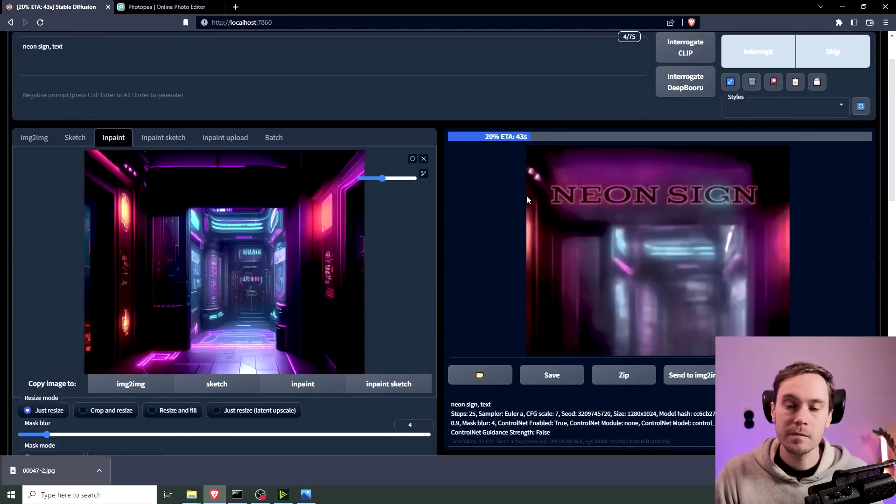
View the regenerated magenta NEON SIGN inpainting result enlarged in the full-screen viewer.
left_click(679, 194)
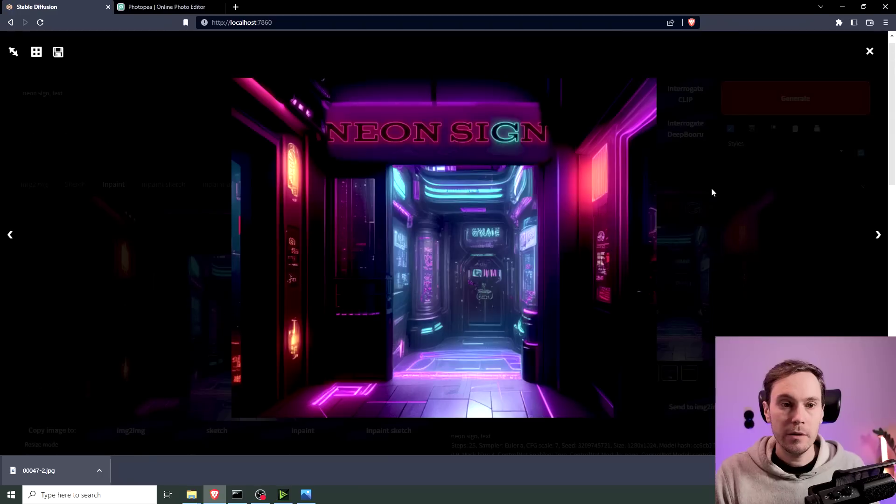